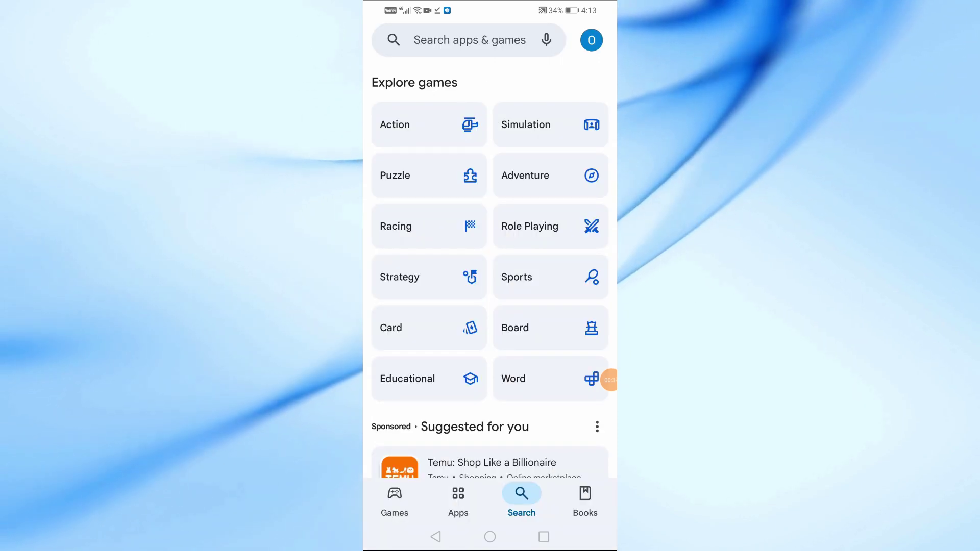
- Find ZArchiver through the Play Store search and open its Download folder
{"action": "left_click", "coordinate": [470, 40]}
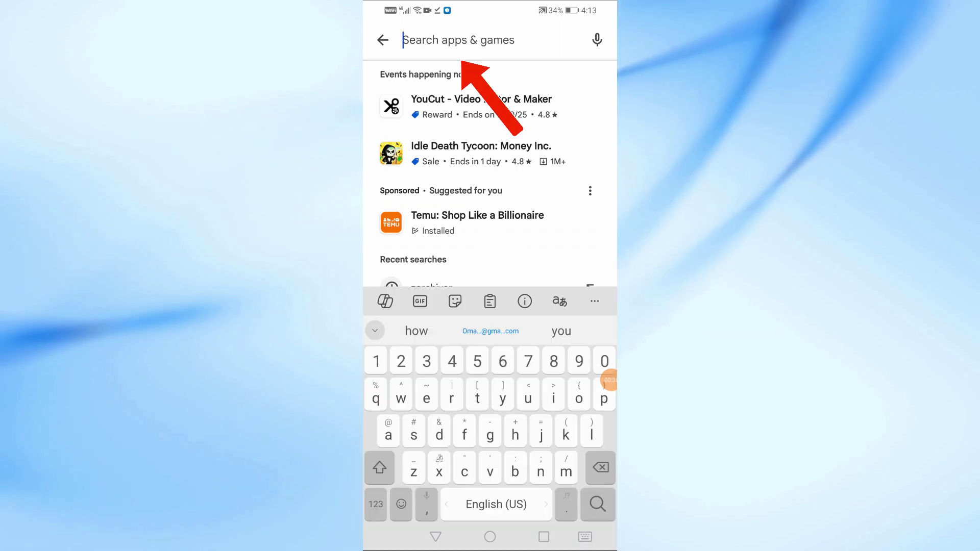
{"action": "type", "text": "z"}
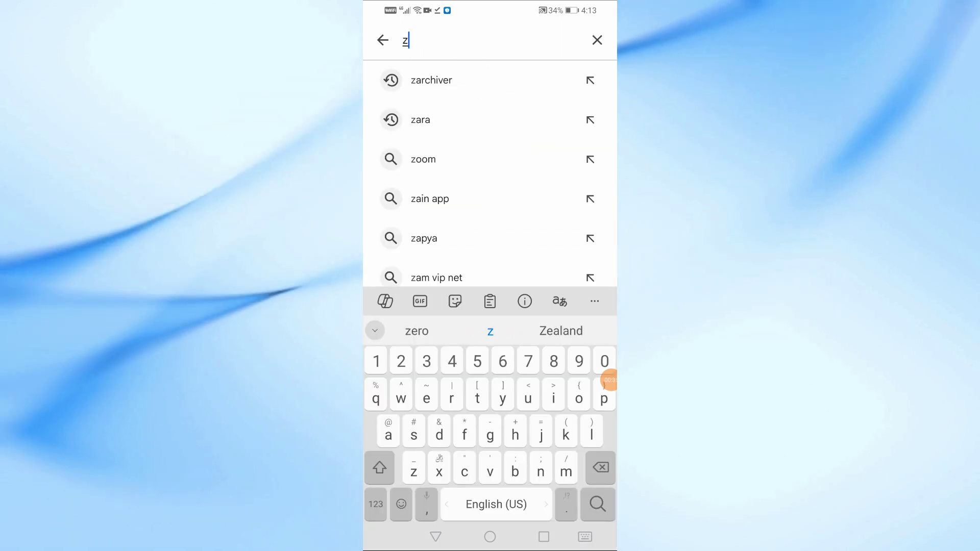
{"action": "left_click", "coordinate": [431, 80]}
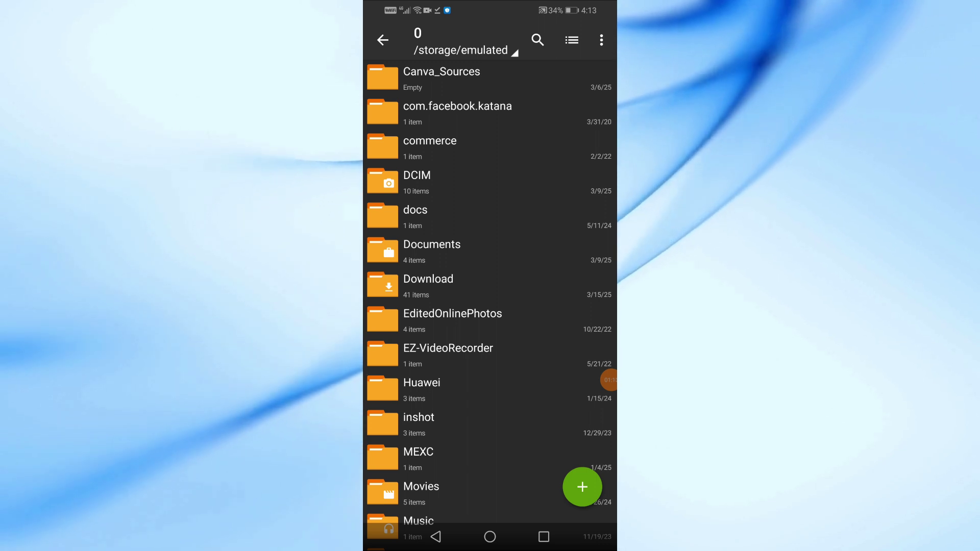
{"action": "left_click", "coordinate": [429, 284]}
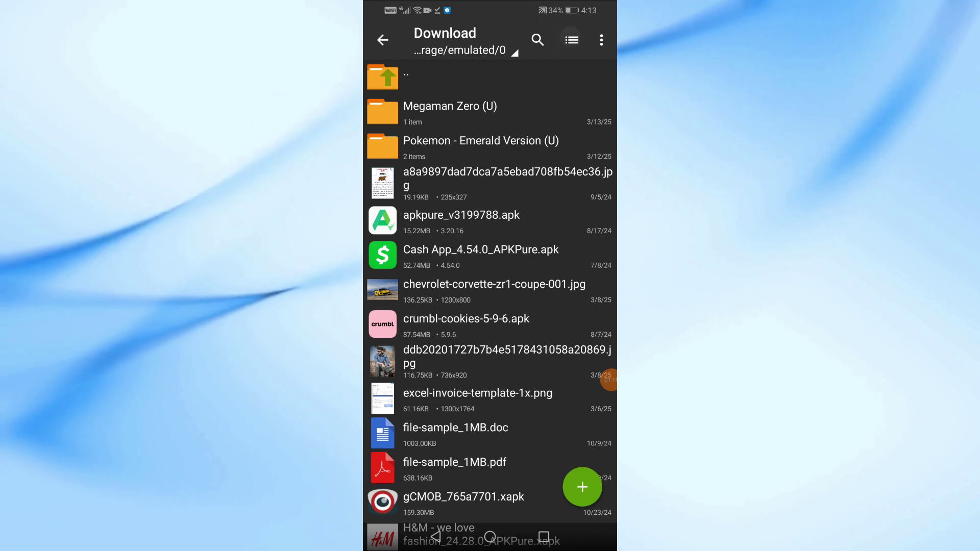
- Sort the Download folder by date in descending order, newest first
{"action": "left_click", "coordinate": [572, 40]}
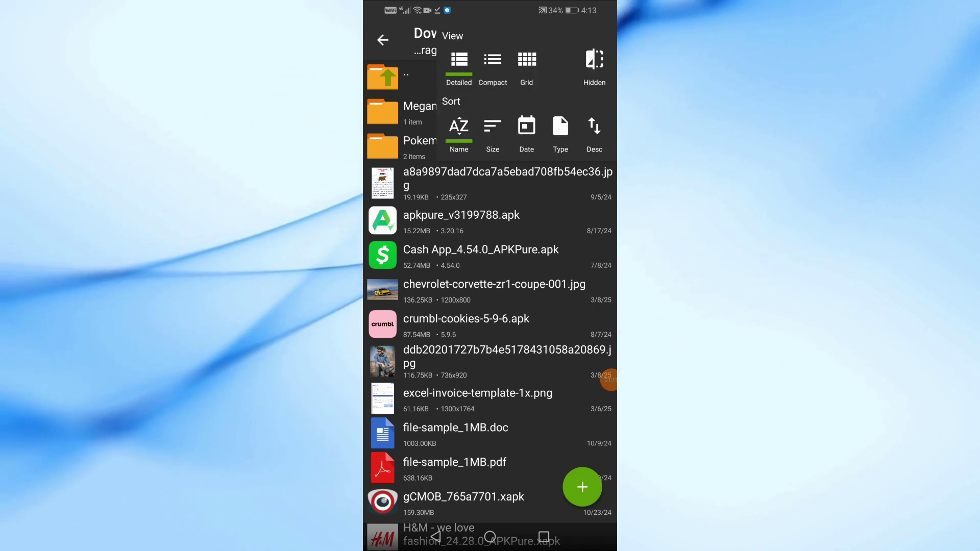
{"action": "left_click", "coordinate": [594, 127]}
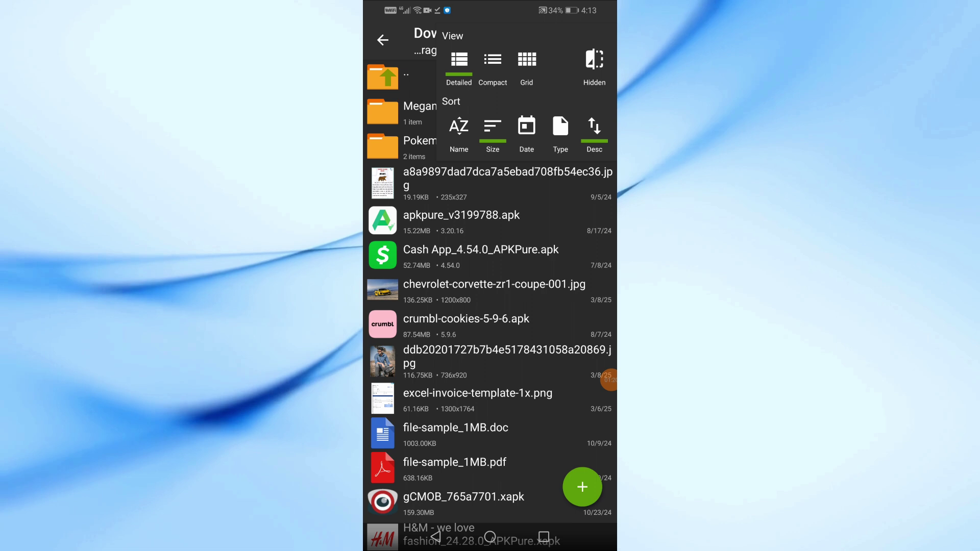
{"action": "left_click", "coordinate": [526, 127]}
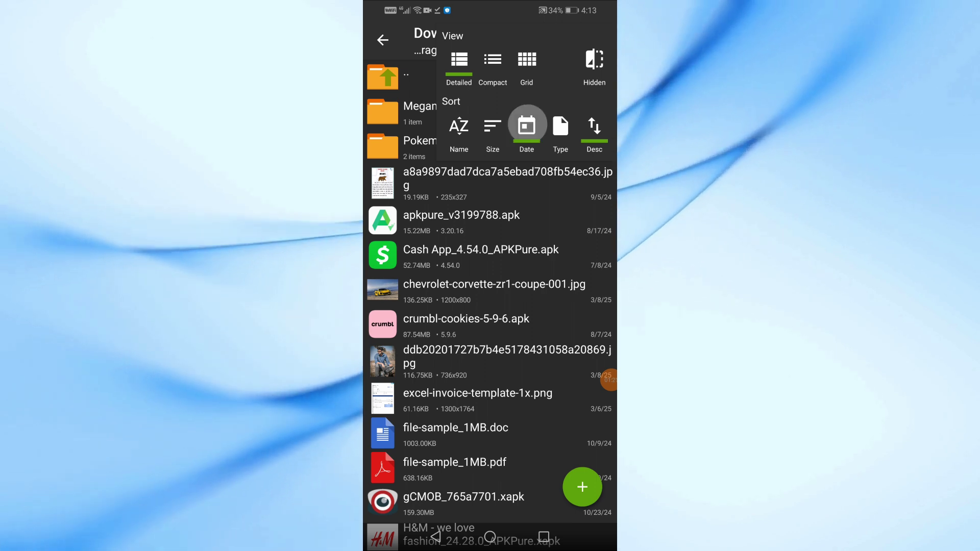
{"action": "left_click", "coordinate": [490, 344]}
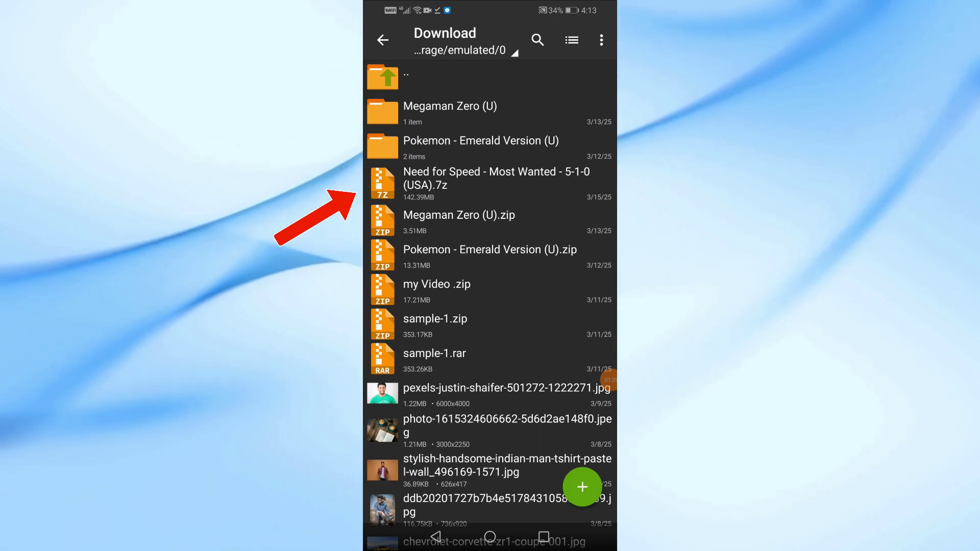
- Extract the Need for Speed archive with 'Extract to ./<Archive name>/'
{"action": "left_click", "coordinate": [490, 179]}
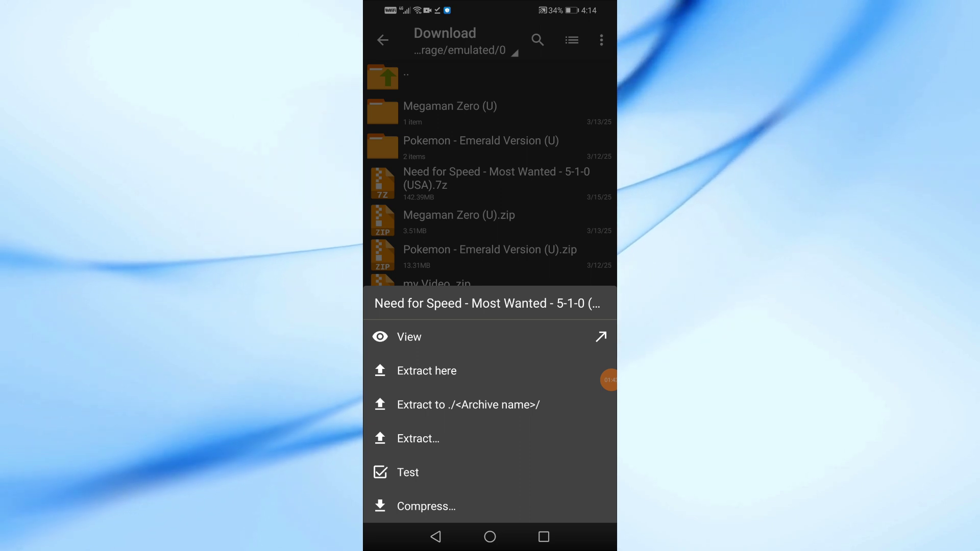
{"action": "left_click", "coordinate": [427, 371]}
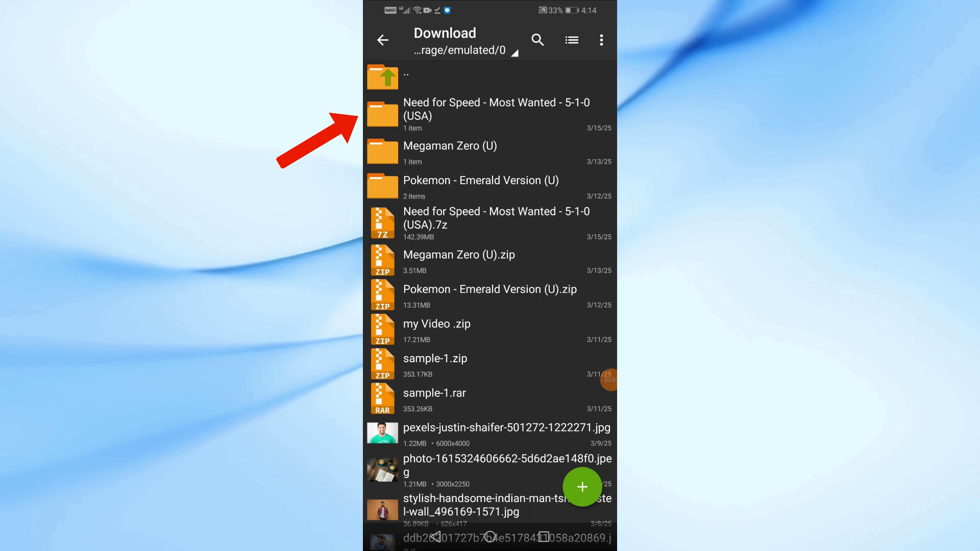
- Open the 'Need for Speed - Most Wanted - 5-1-0 (USA)' folder to reveal its ISO
{"action": "left_click", "coordinate": [490, 109]}
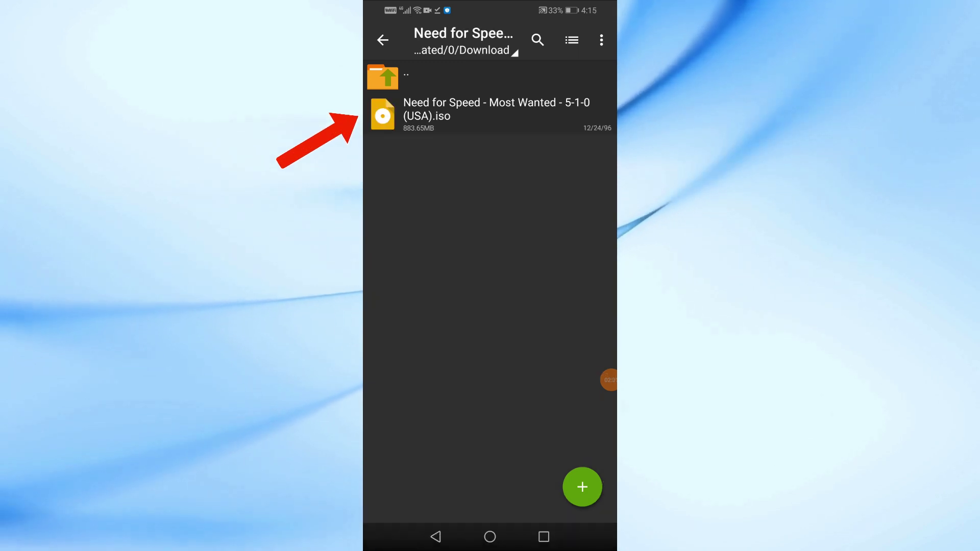